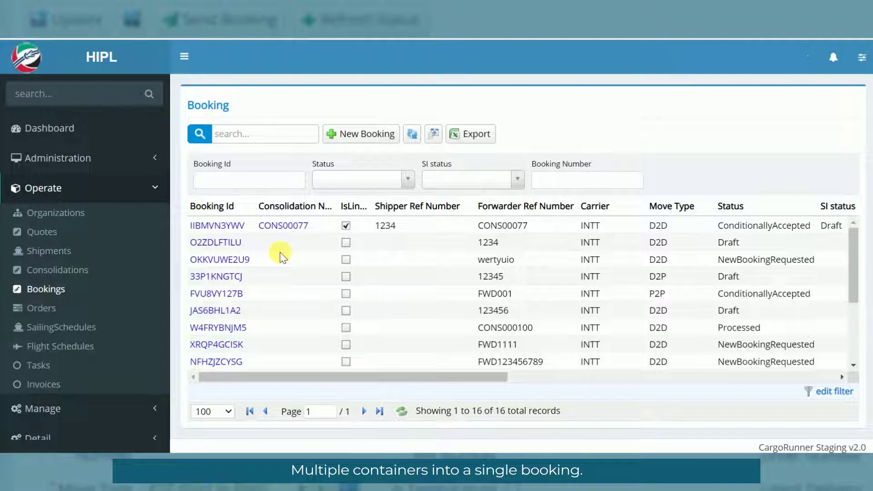
- Open the Bookings list and open the INTT booking with move type P2P and status NewBookingRequested
click(82, 188)
click(63, 289)
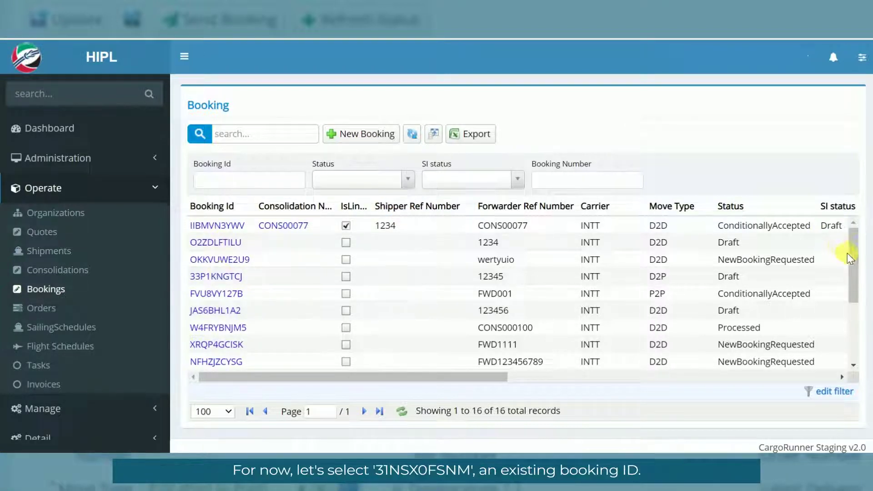
drag(854, 268, 855, 298)
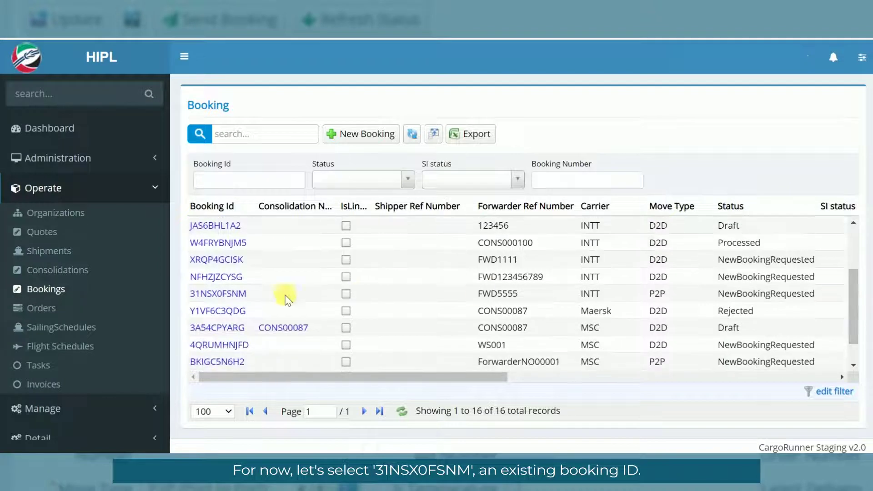
click(235, 292)
- Start a new container in the booking and set its container type to 40GP - Forty foot general purpose
drag(865, 111, 870, 370)
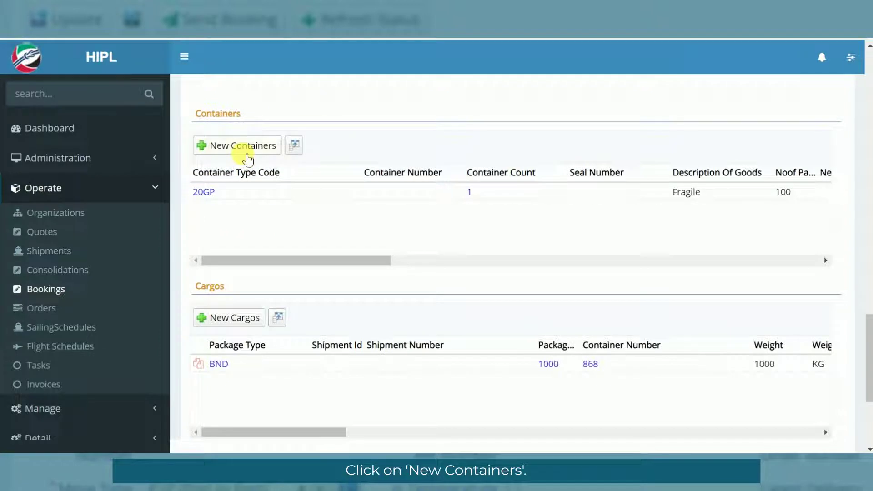
click(247, 156)
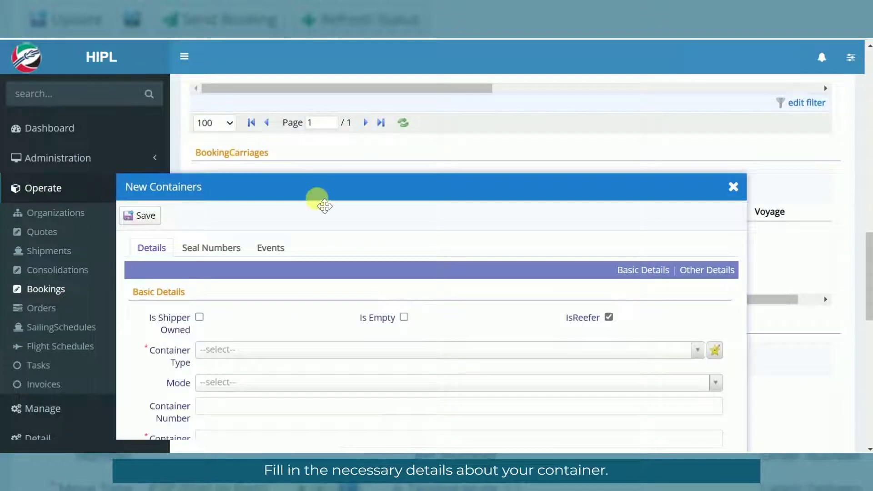
drag(327, 199, 307, 84)
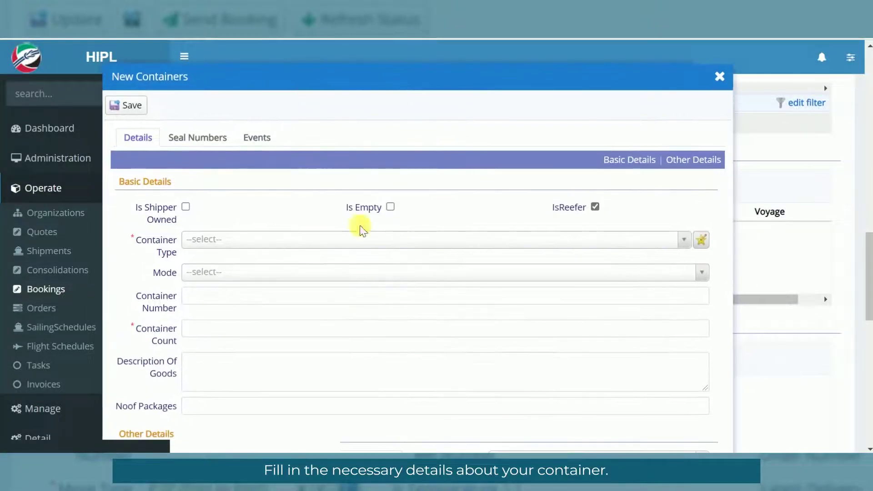
click(253, 240)
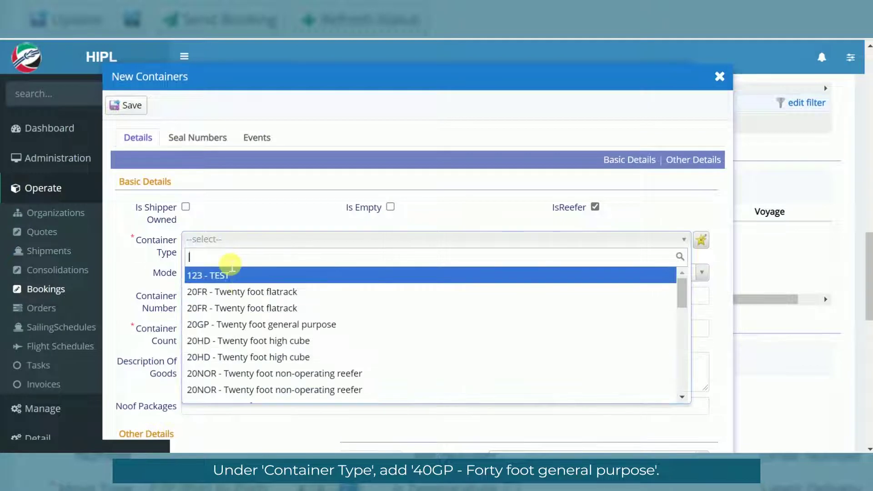
text(40gp)
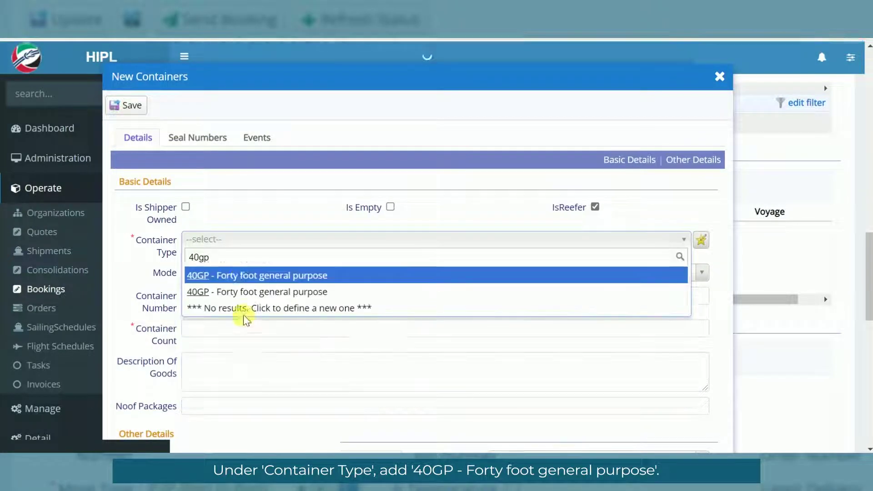
click(264, 276)
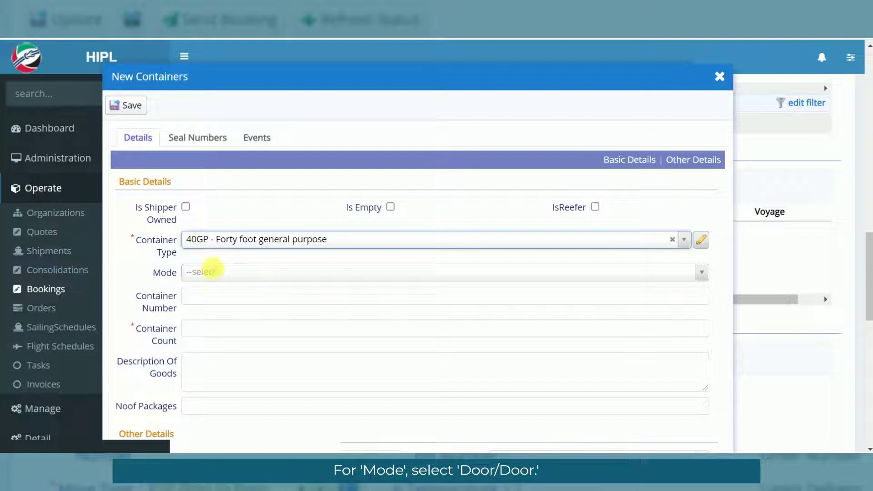
- Set the 40GP container's mode to DOOR/DOOR, its container count to 10 and its description of goods to Fragile
click(211, 271)
click(229, 358)
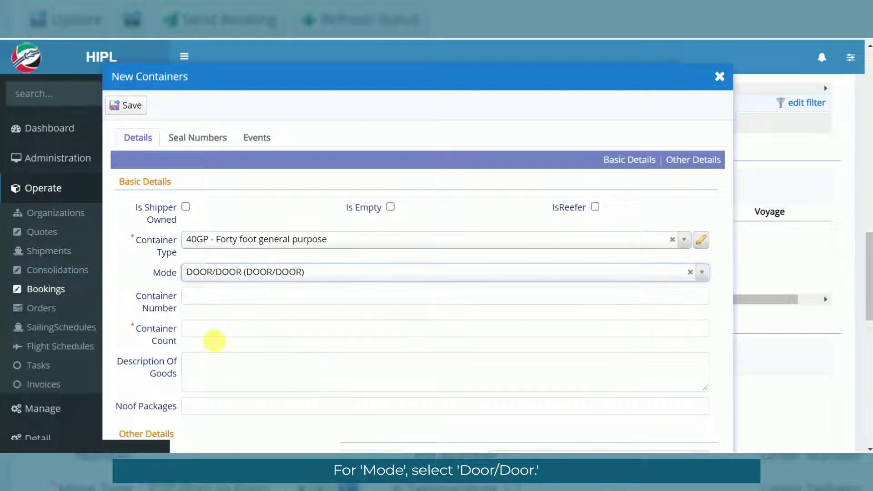
click(214, 341)
text(10)
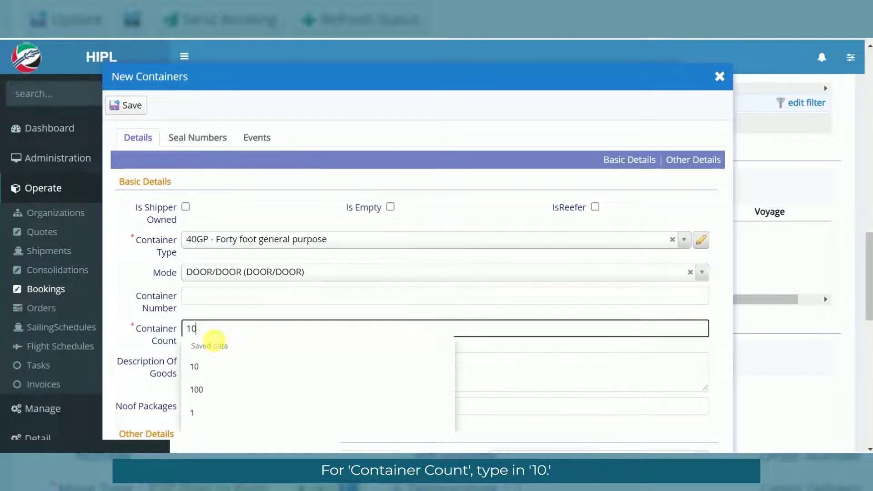
click(418, 311)
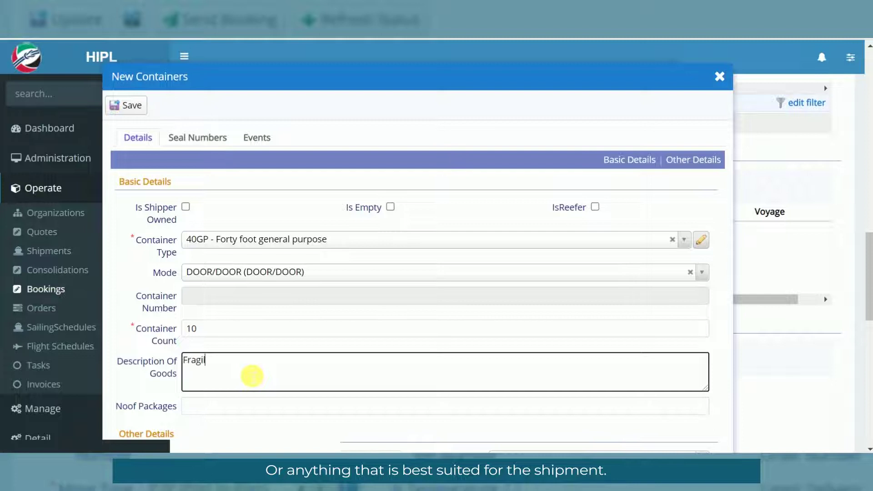
- Set the 40GP container's gross weight to 1,000 with KG (KiloGrams) as the gross weight unit
scroll(382, 272, down, 5)
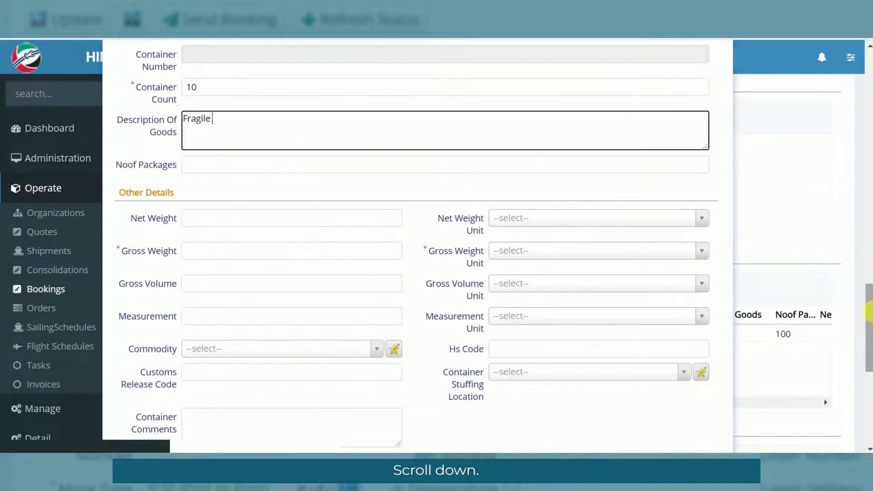
click(292, 250)
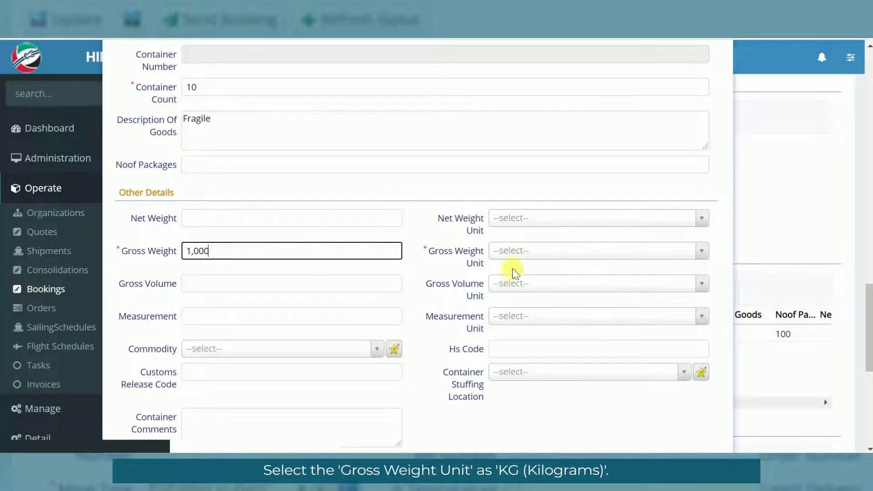
click(523, 252)
text(kg)
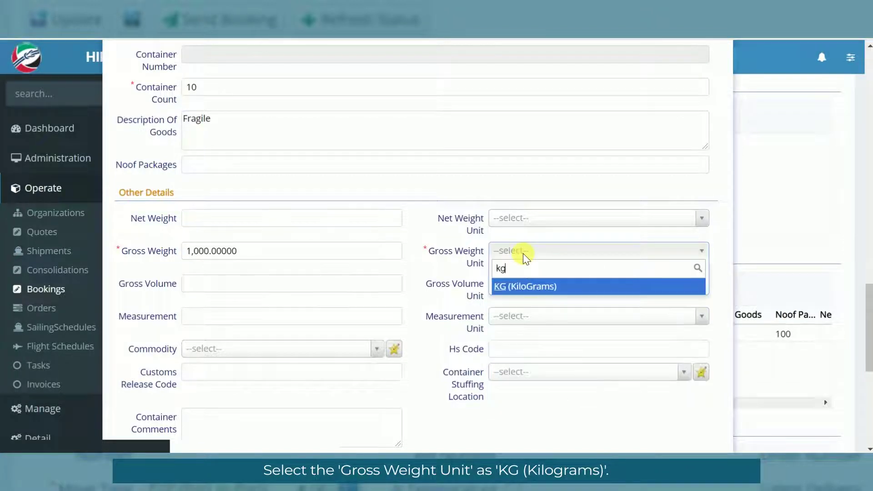
click(549, 285)
- Choose ARTIFICIAL FLOWERS as the 40GP container's commodity and save the container
click(264, 348)
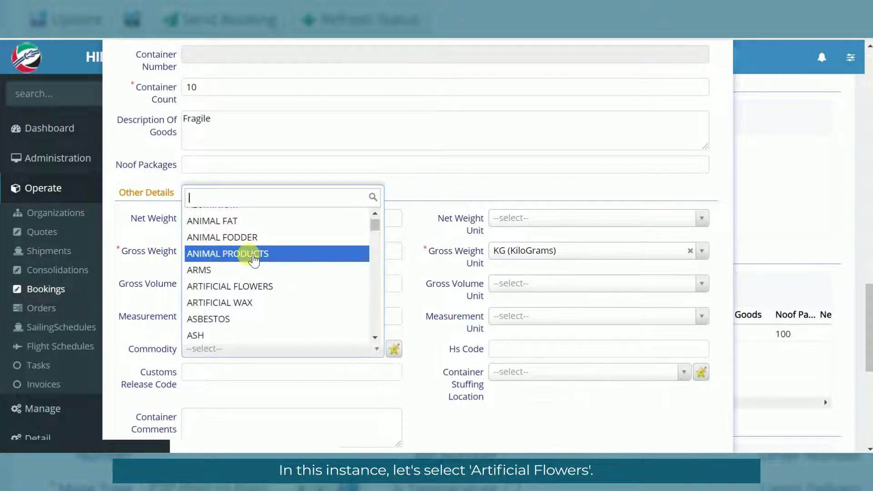
click(273, 287)
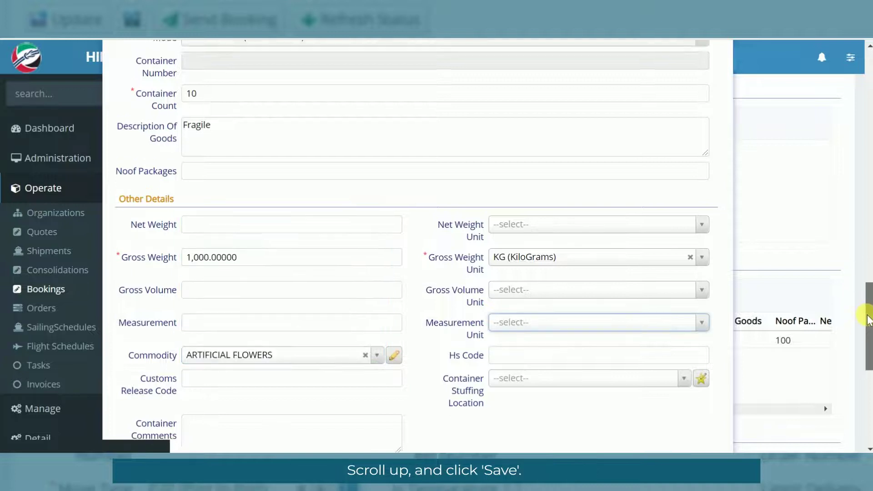
drag(868, 328, 867, 273)
click(129, 145)
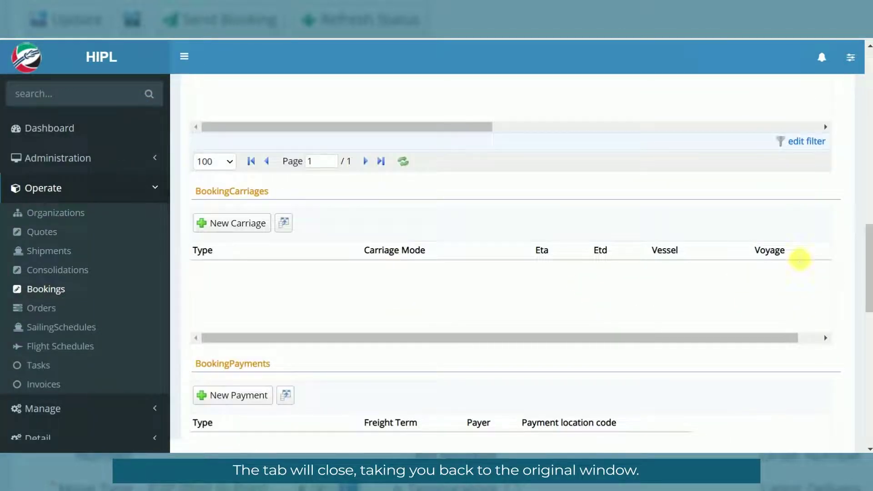
- Check the new entry in the Containers list, save the booking while keeping it open, and reload the page
drag(868, 265, 869, 326)
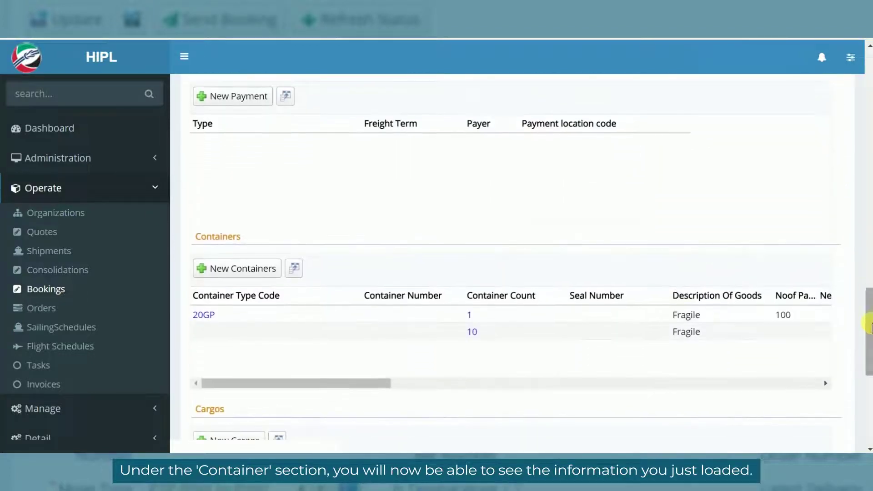
drag(353, 383, 285, 392)
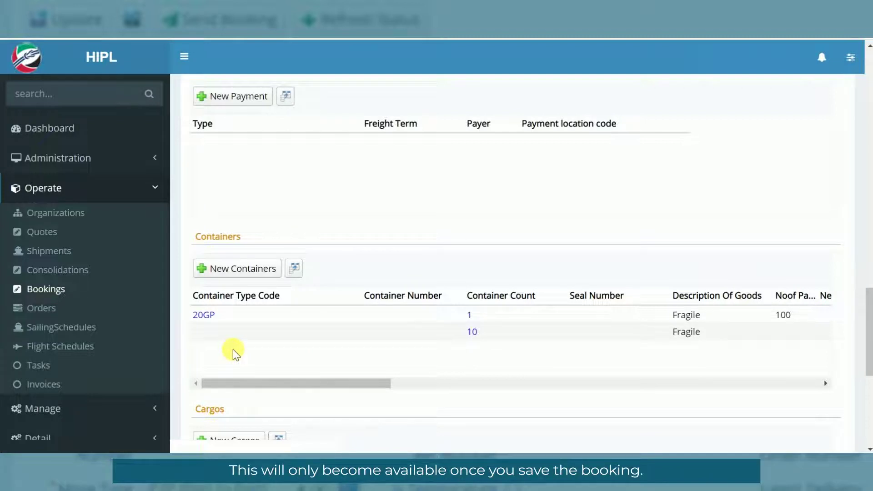
drag(869, 291, 868, 78)
click(252, 126)
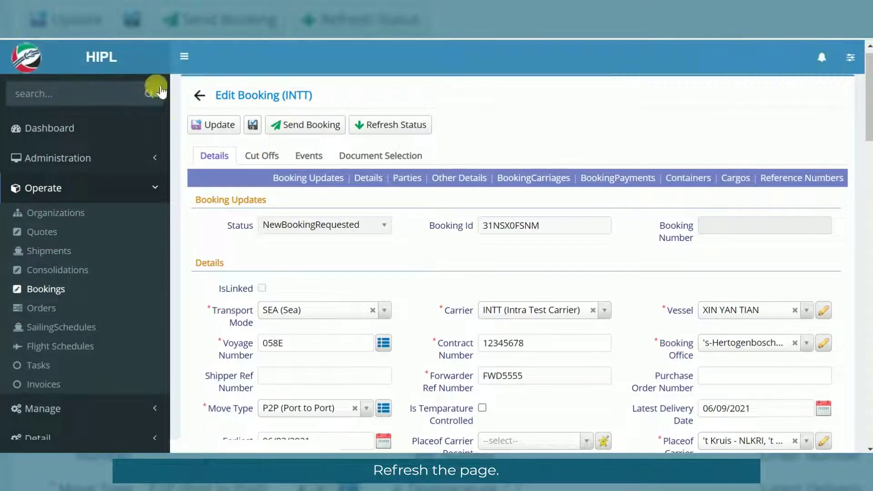
key(F5)
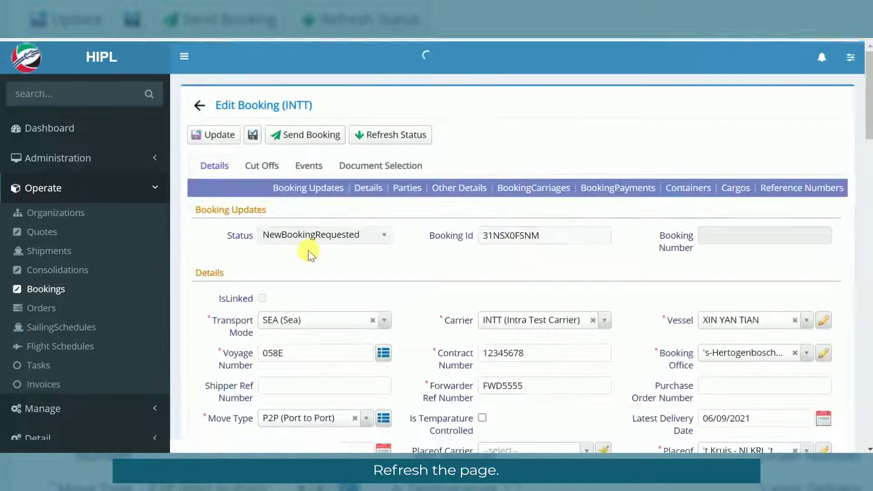
- Start another new container in the booking with container type 20GP - Twenty foot general purpose
drag(868, 114, 868, 374)
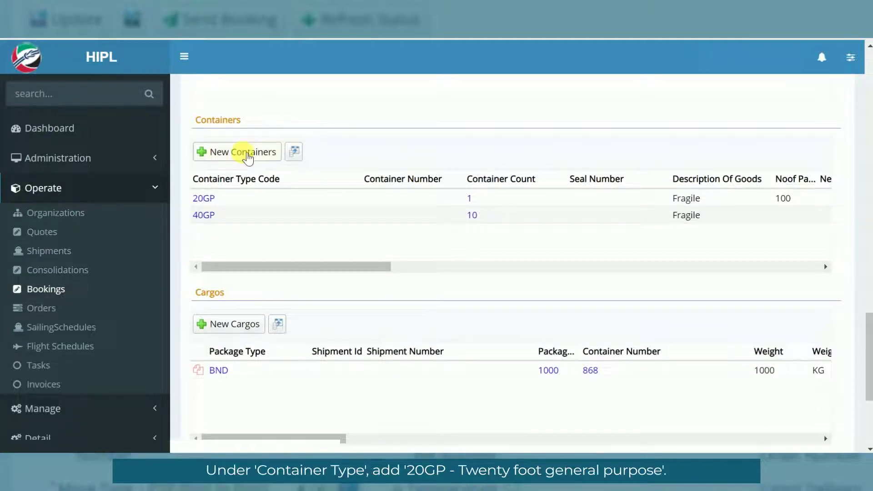
click(248, 154)
click(289, 254)
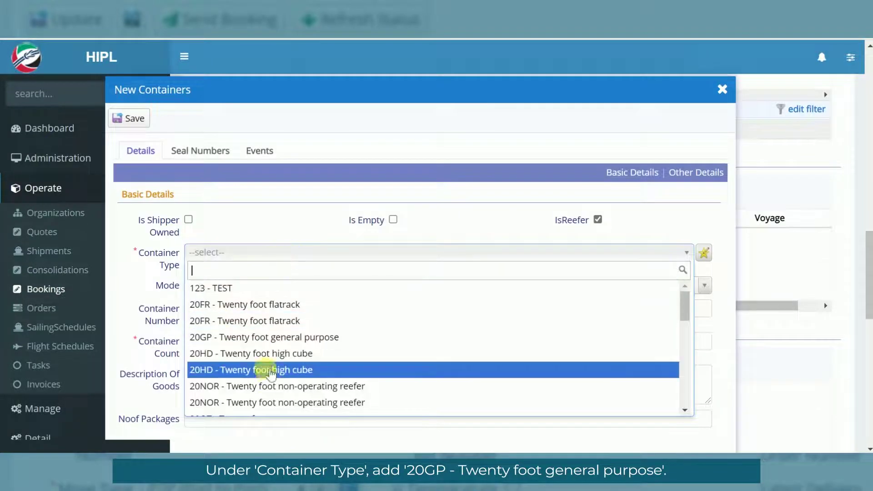
click(260, 339)
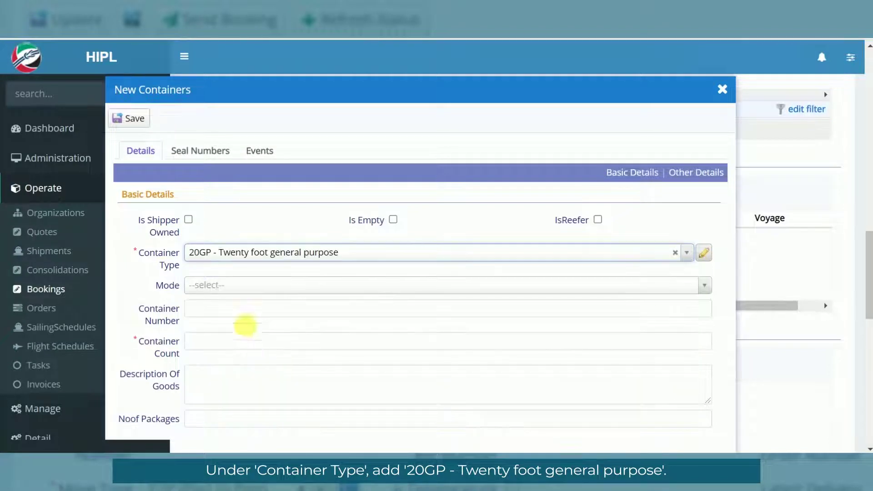
- Set the new 20GP container's mode to DOOR/DOOR, its container count to 2 and its description of goods to Fragile
click(220, 286)
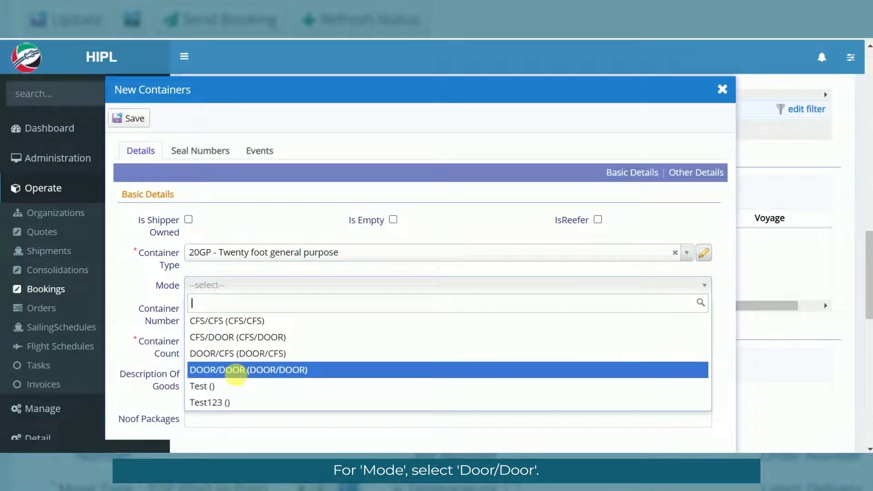
click(236, 374)
click(226, 351)
text(2)
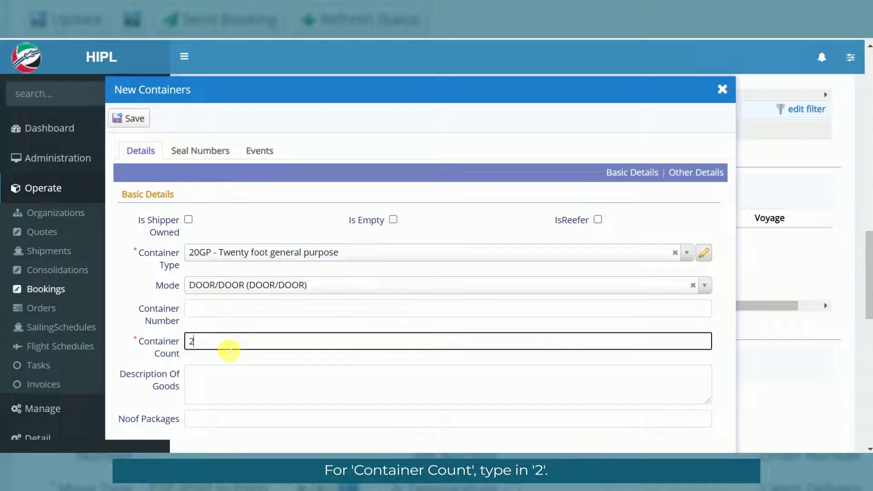
click(231, 378)
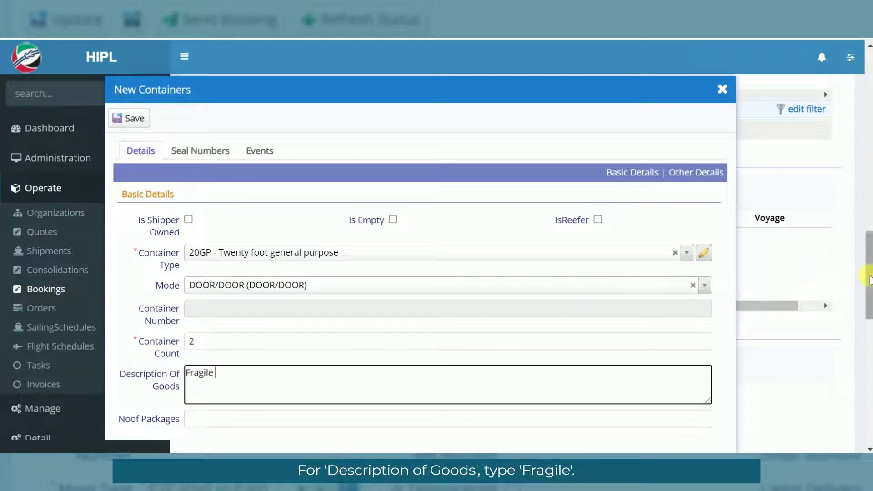
- Set the 20GP container's gross weight to 1,000 in LB (Pounds) and save the container
scroll(769, 286, down, 5)
click(384, 264)
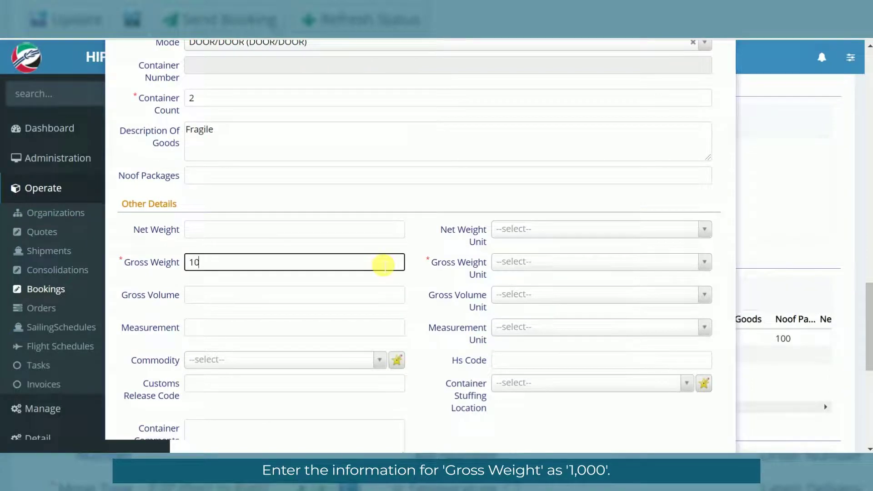
click(504, 267)
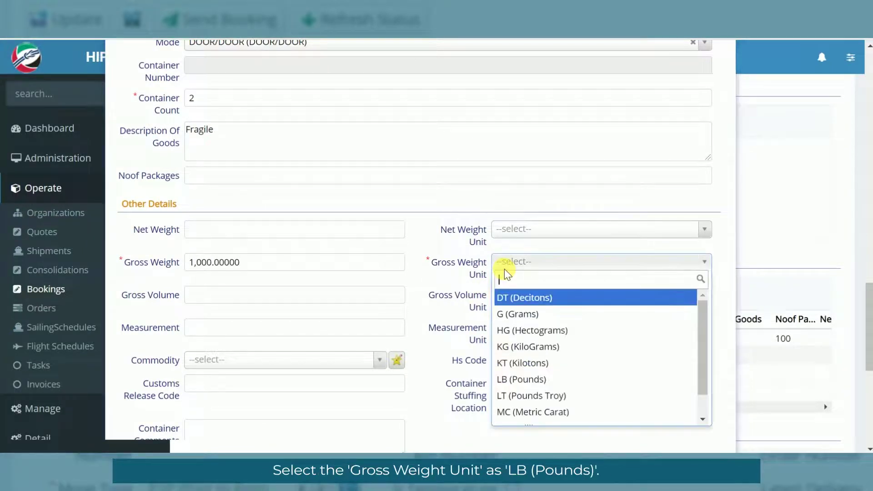
click(524, 380)
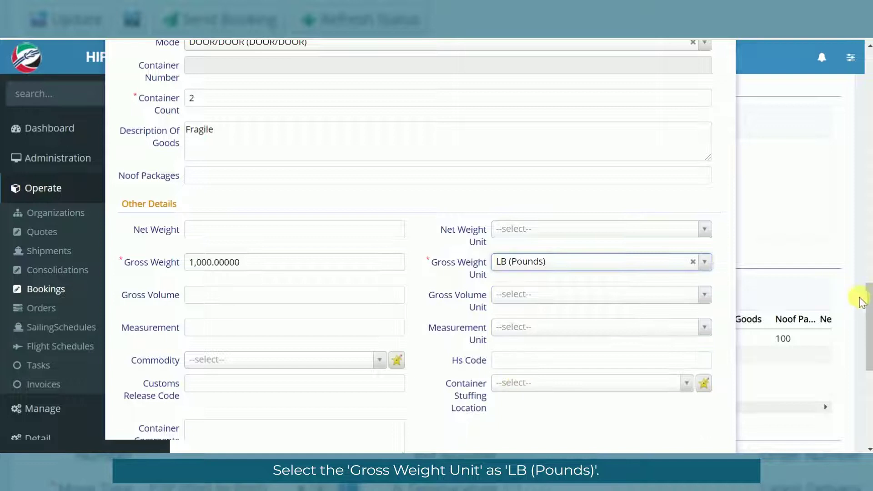
scroll(869, 311, up, 4)
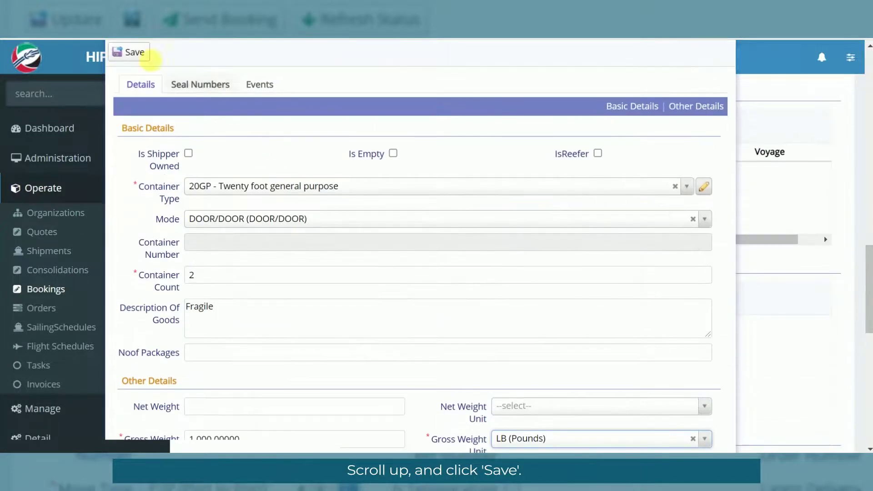
click(142, 56)
- Save the booking with the added 20GP container, reload the page and review the Containers and Cargos sections
scroll(864, 234, up, 10)
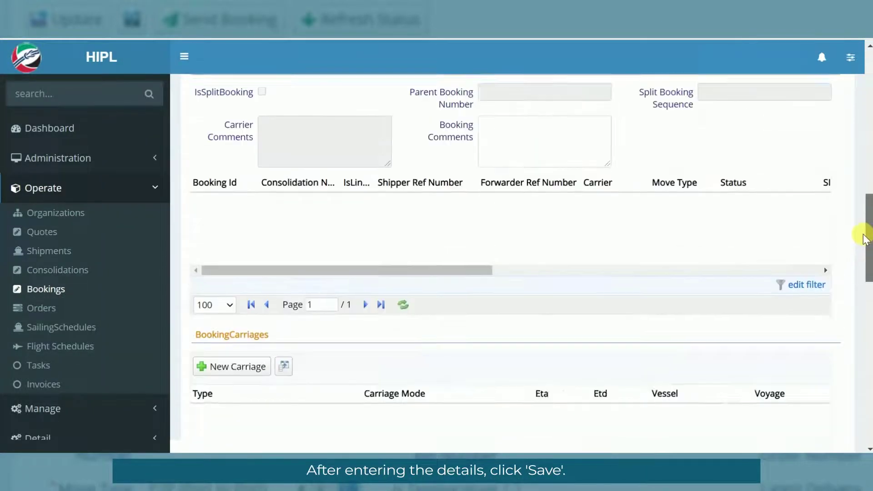
click(254, 135)
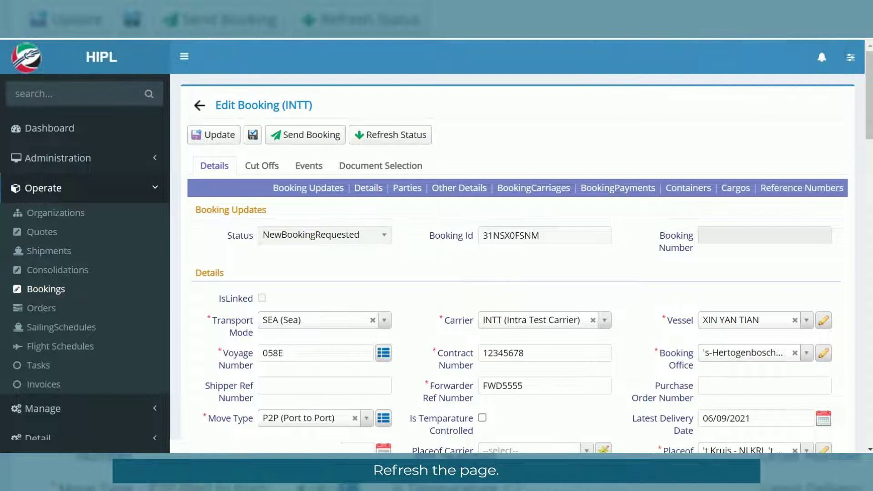
drag(868, 121, 869, 376)
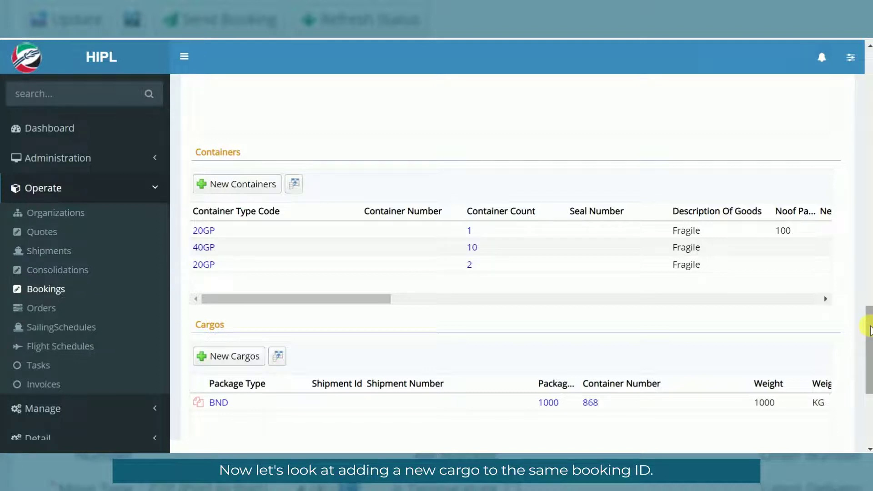
drag(870, 329, 870, 344)
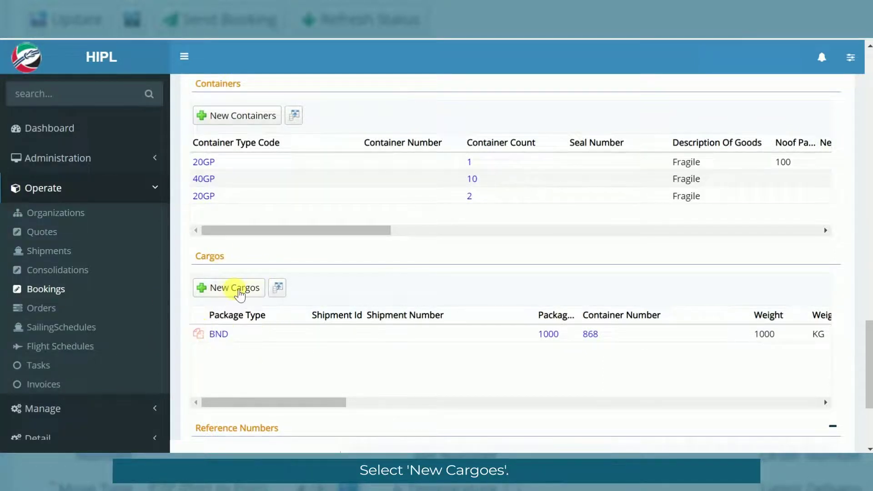
- Start a new cargo in the booking with CLOTHING as its commodity
click(240, 294)
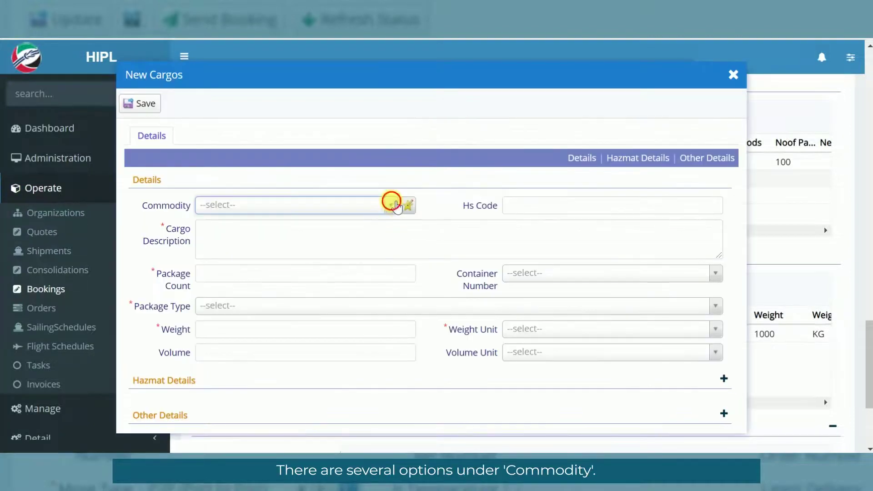
click(392, 206)
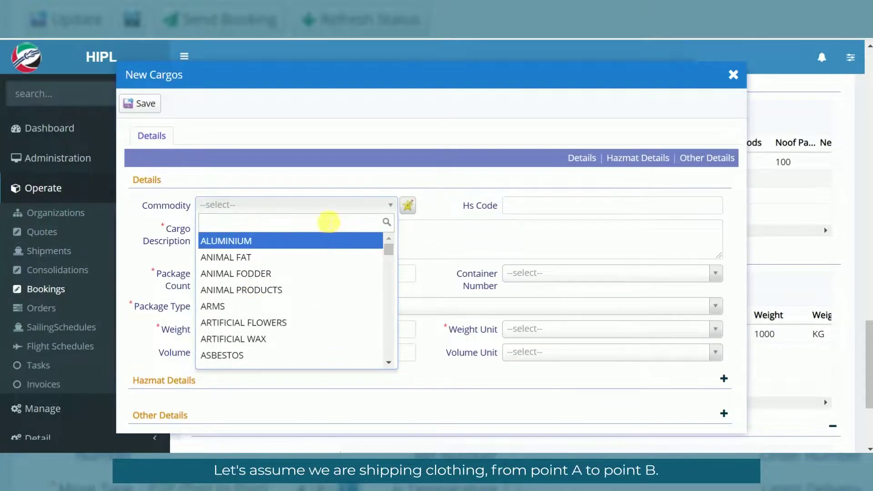
text(clothed)
key(BackSpace)
key(BackSpace)
key(BackSpace)
key(BackSpace)
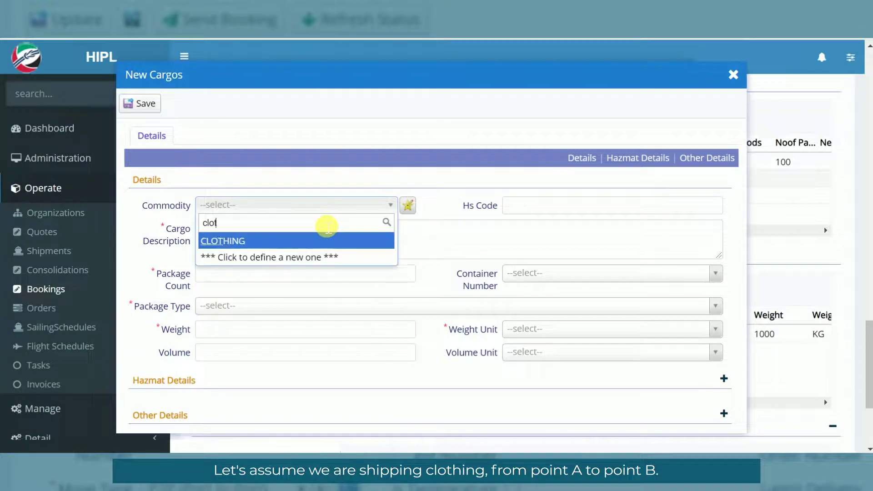
click(230, 258)
- Enter "Clothes and goods" as the new cargo's description and set its package count to 100
click(248, 249)
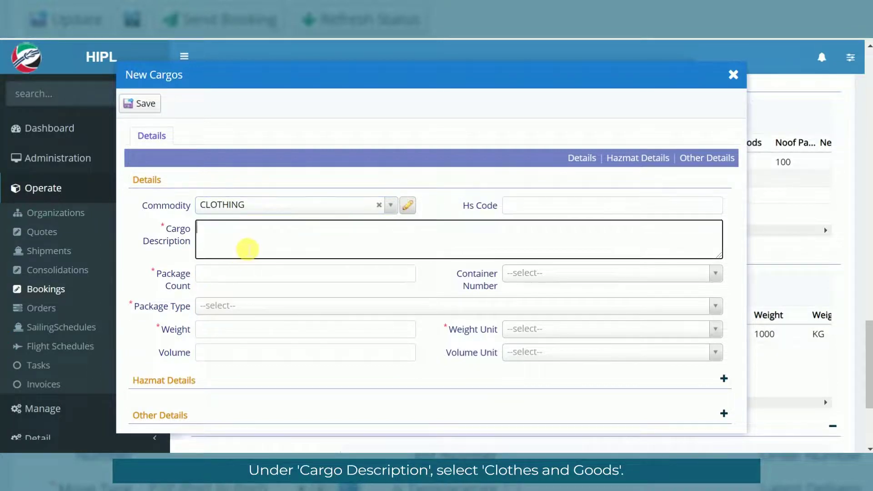
text(Clothes and goods)
click(250, 277)
text(1)
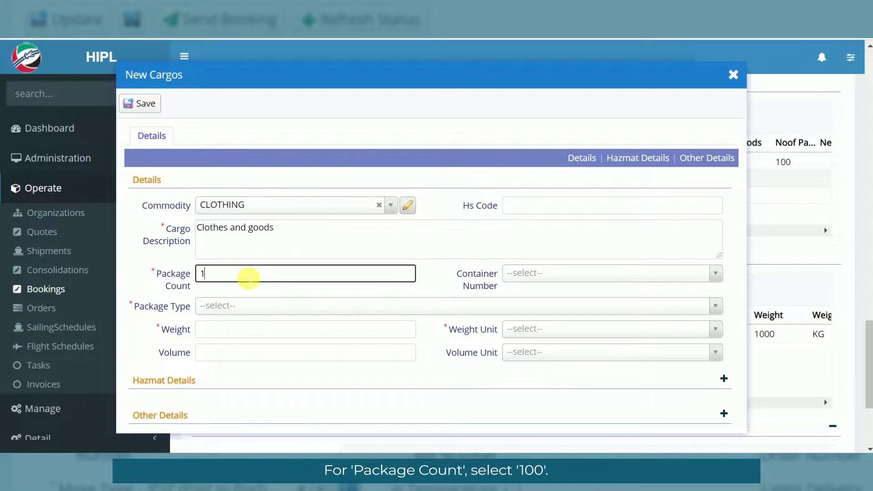
text(00)
- Assign the new cargo to container 2- 20GP and set its package type to BND (Bundle)
click(516, 274)
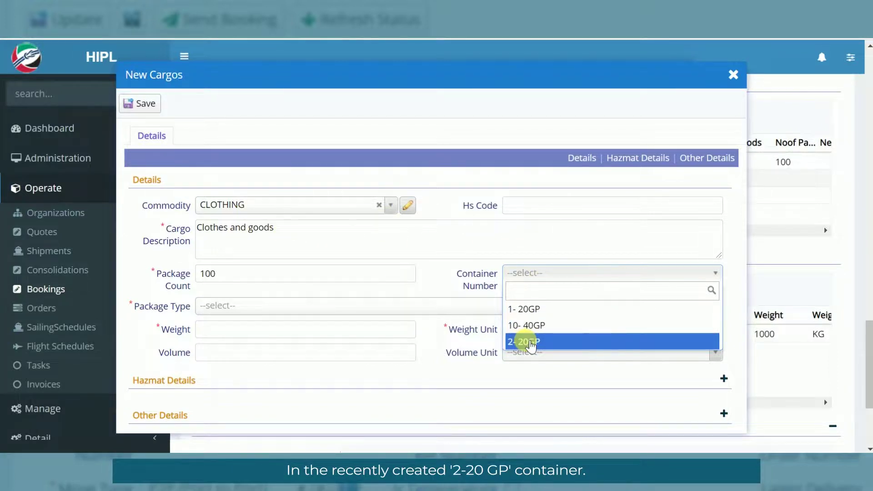
click(530, 344)
click(291, 307)
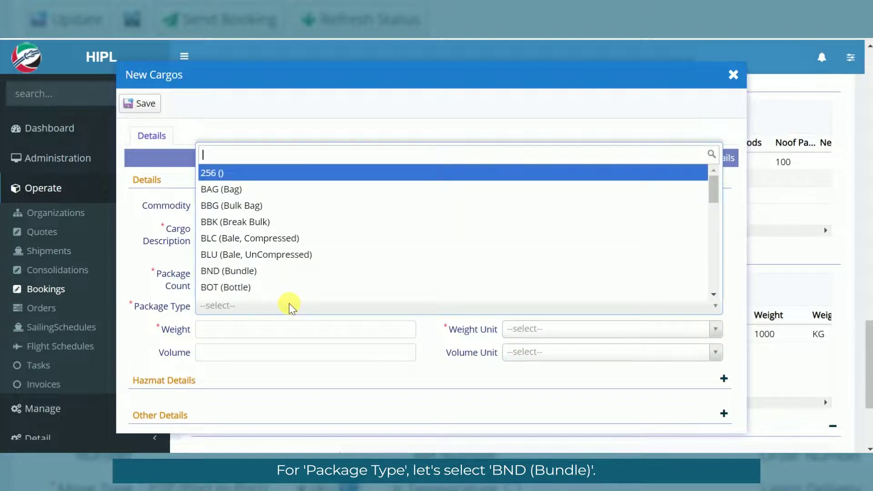
text(bundle)
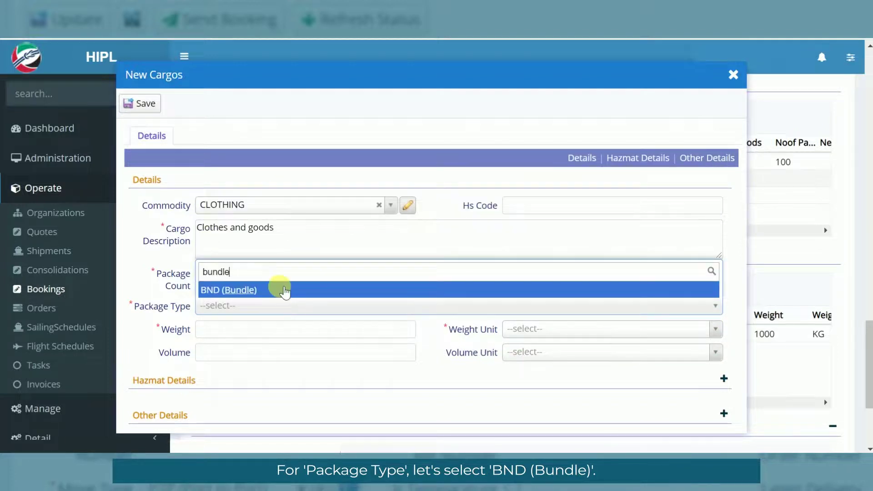
click(280, 290)
- Set the new cargo's weight to 1,000 in KG (KiloGrams) and save the cargo
click(294, 330)
text(1,000)
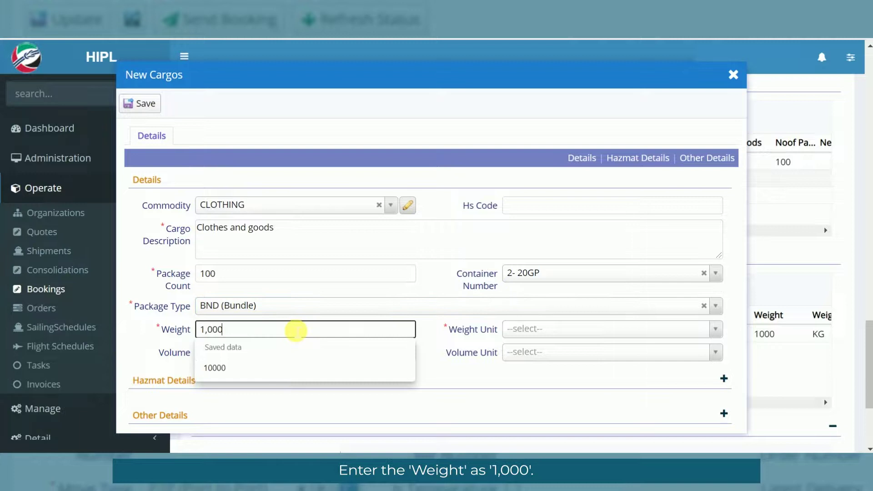
click(531, 328)
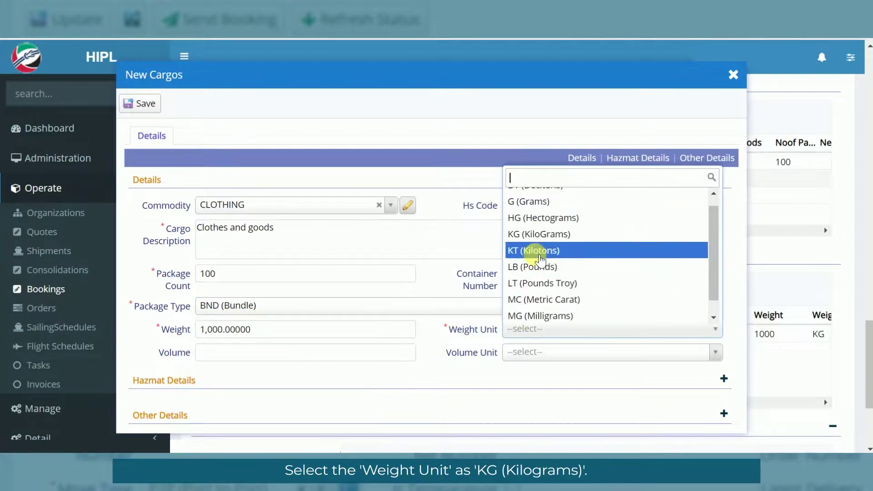
click(557, 233)
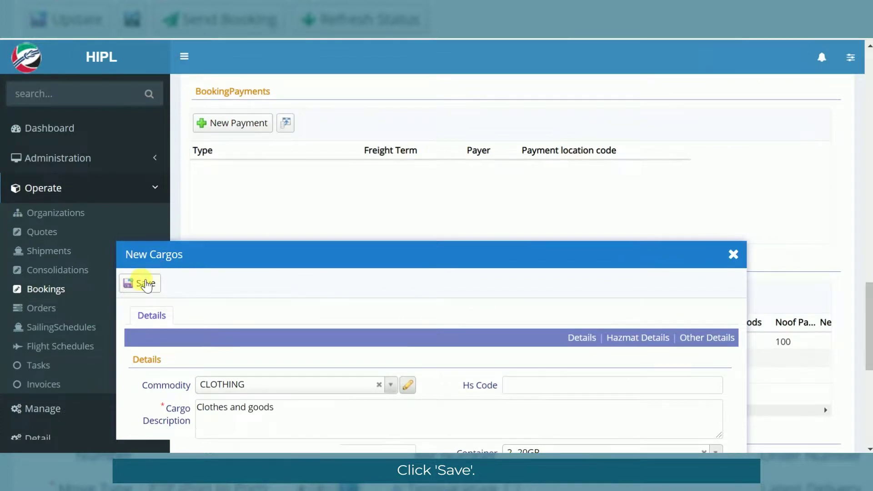
click(146, 284)
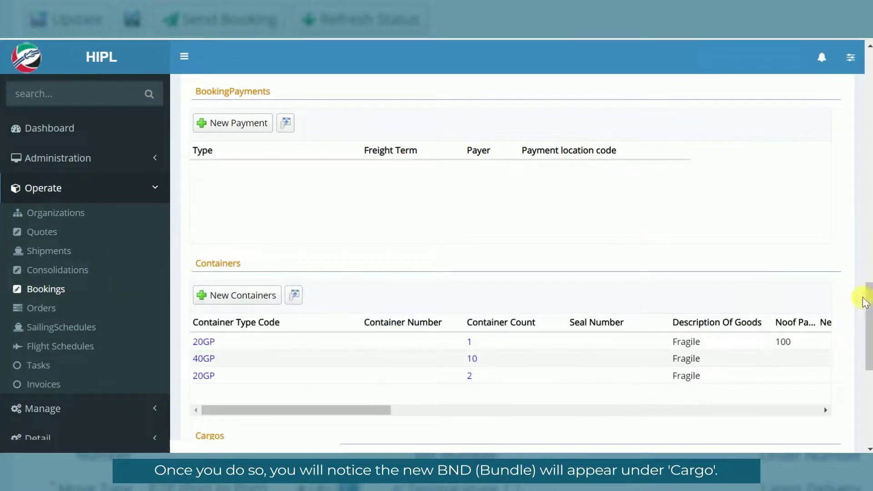
- Review the new cargo's package count, container number, weight, weight unit and commodity in the booking's Cargos section
scroll(861, 302, down, 5)
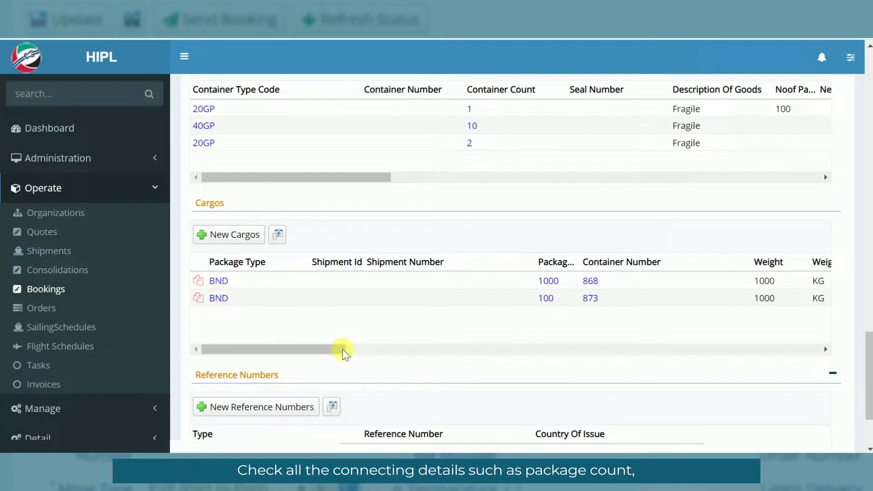
drag(317, 350, 423, 335)
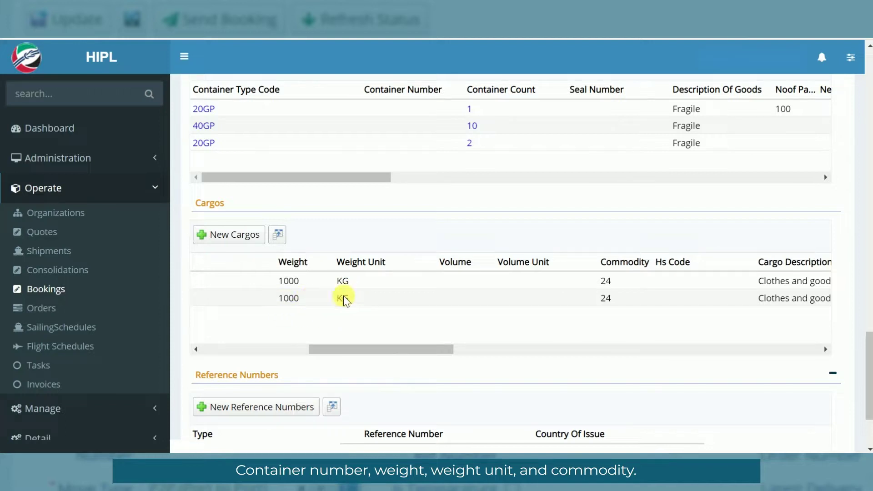
drag(370, 349, 265, 353)
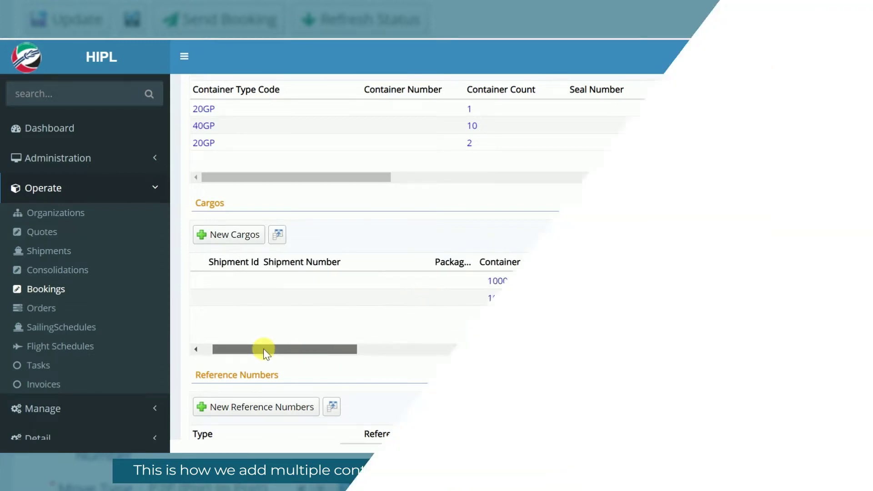